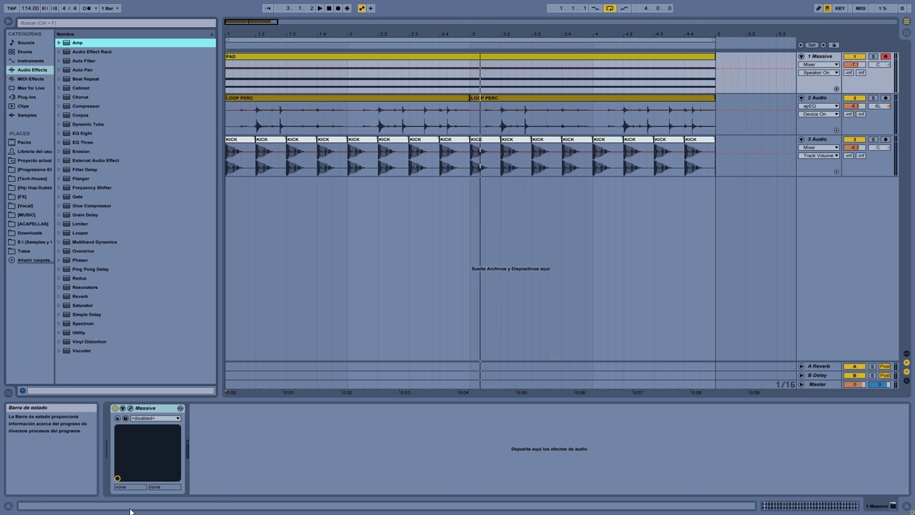
- Play the arrangement to hear the original pad with the percussion loop and kick
key(space)
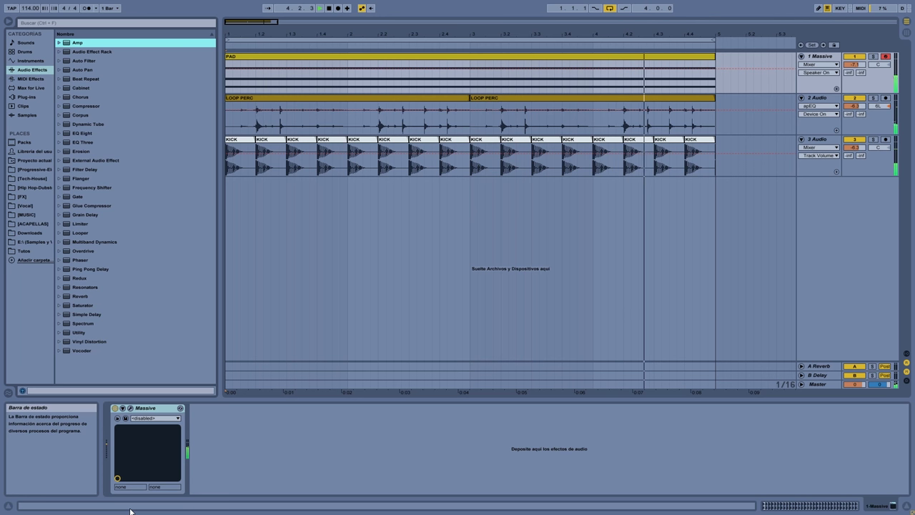
key(space)
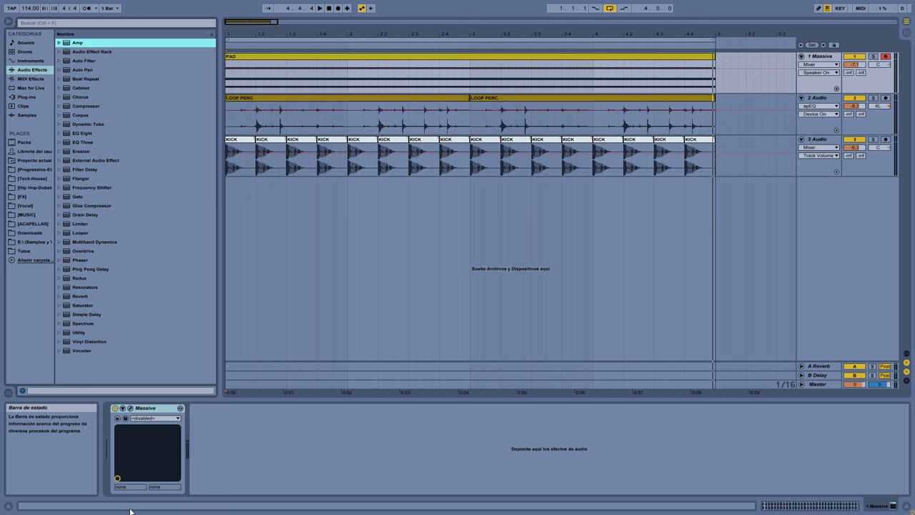
- Add a Gate to the 1 Massive track and enable its sidechain with 2-Audio as the audio source
drag(89, 195, 200, 168)
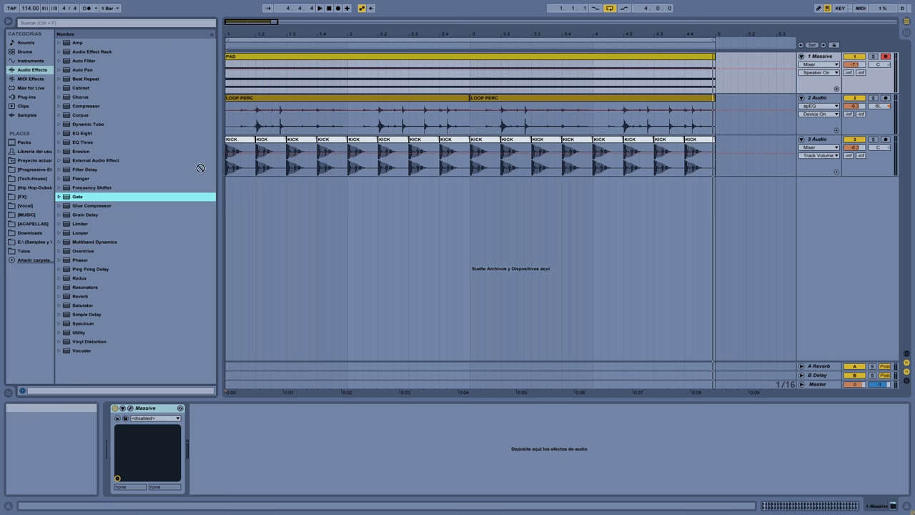
drag(320, 82, 321, 82)
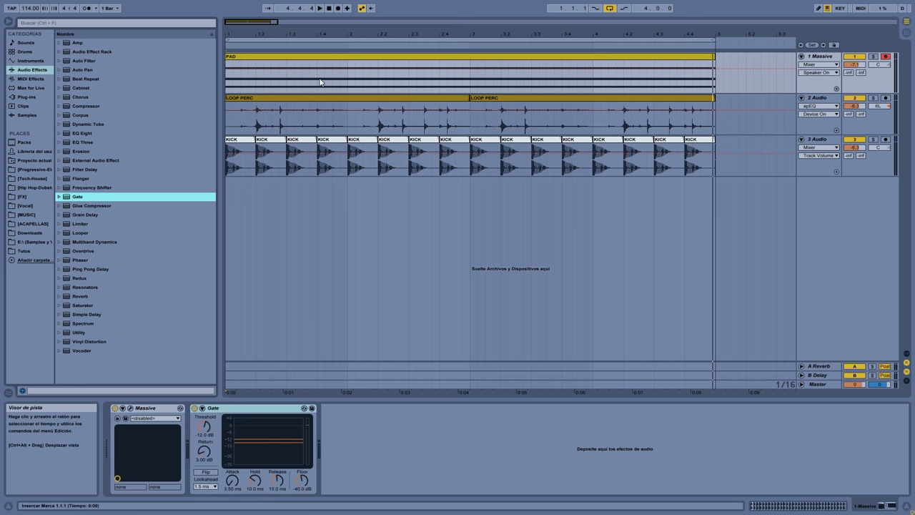
click(203, 409)
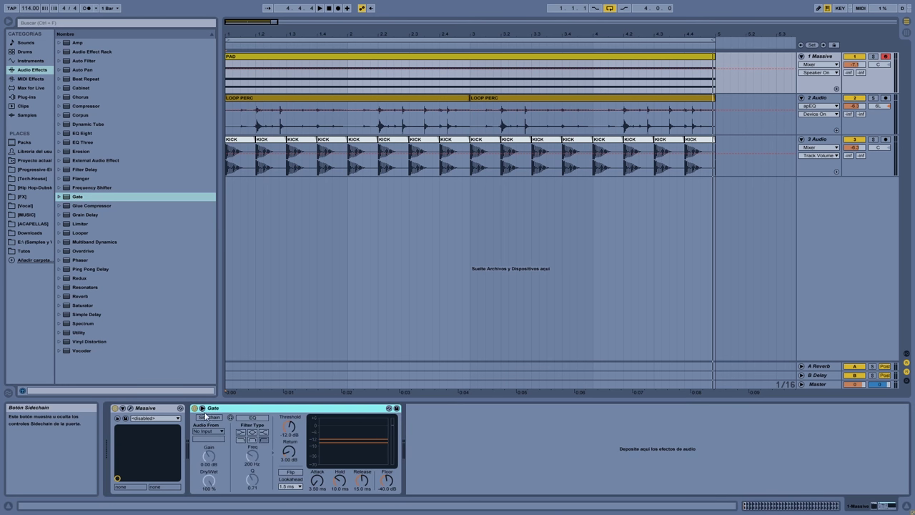
click(209, 418)
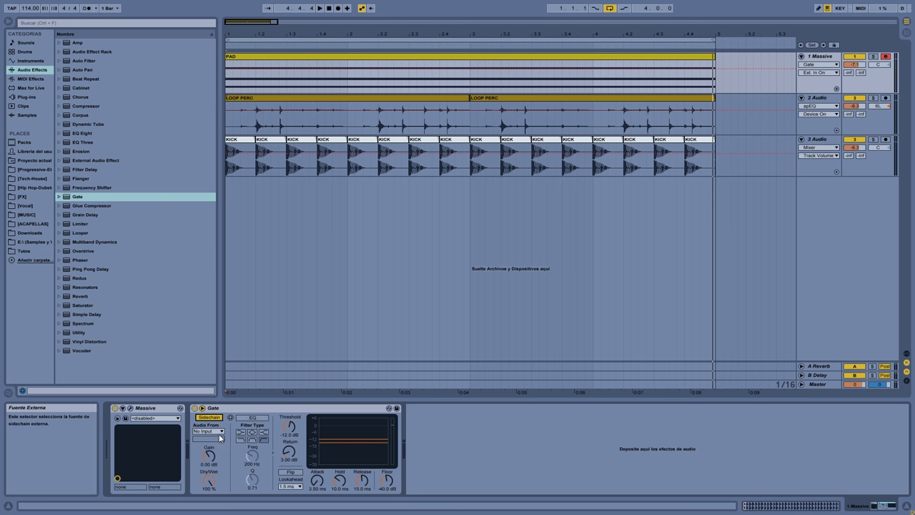
click(215, 431)
click(205, 460)
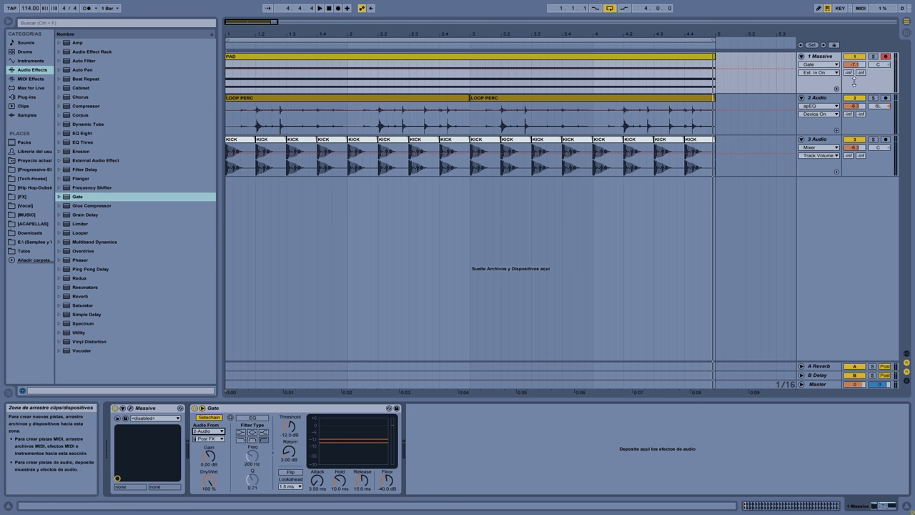
- Audition the percussion loop driving the gate by soloing the 2 Audio track during playback and unsoloing it
key(space)
click(873, 98)
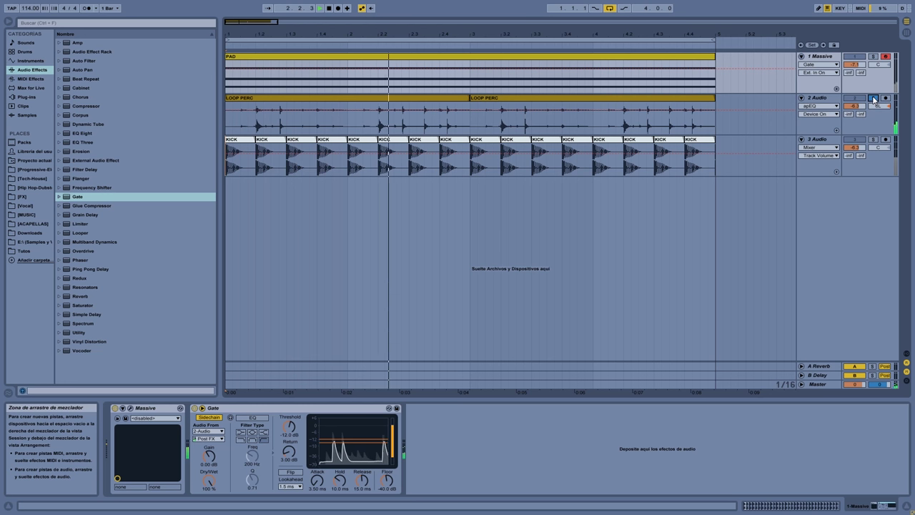
click(873, 98)
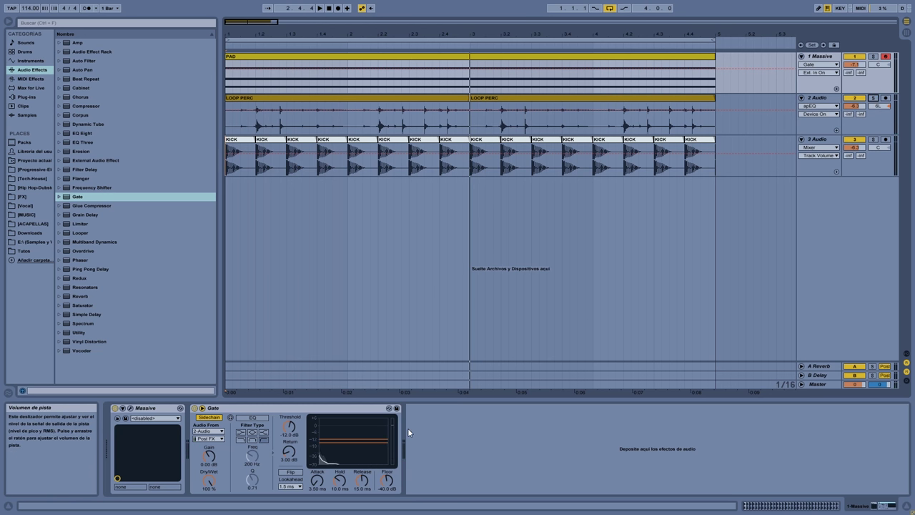
- Solo the 1 Massive track and lower the Gate's threshold to -18.1 dB while listening to playback
key(space)
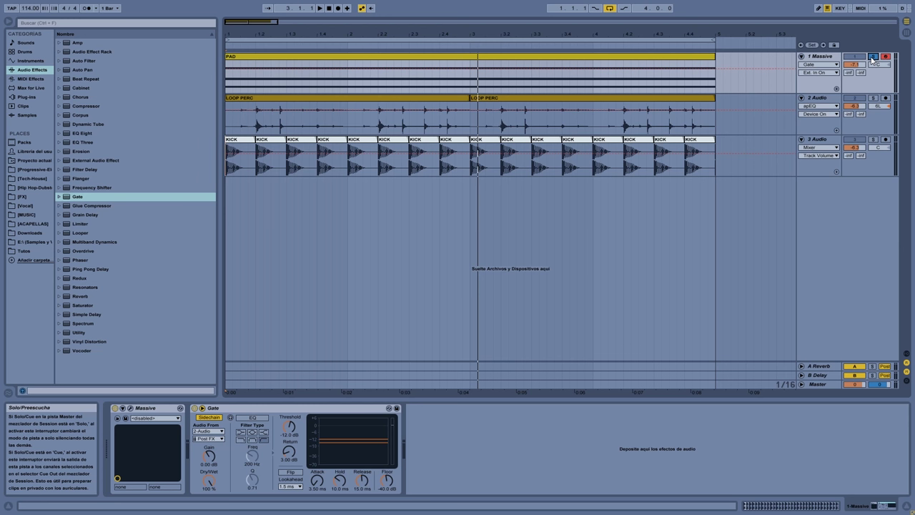
key(space)
drag(292, 426, 292, 443)
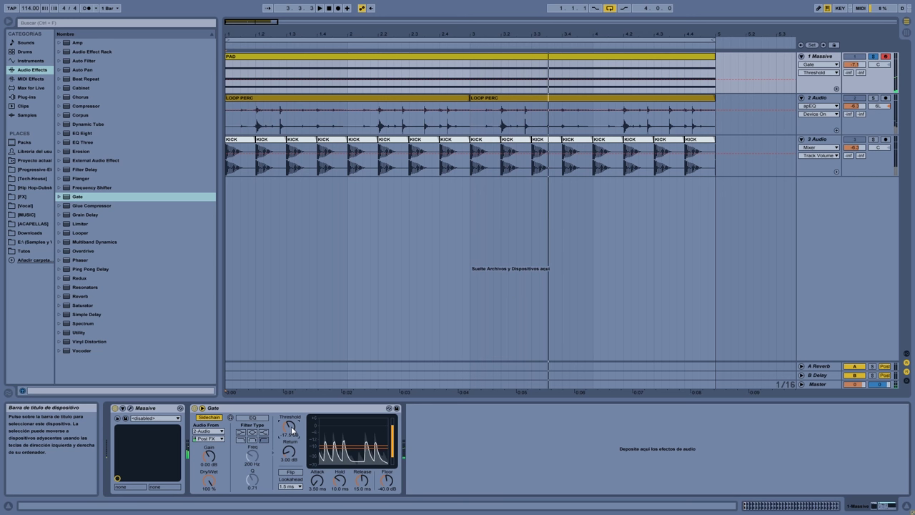
key(space)
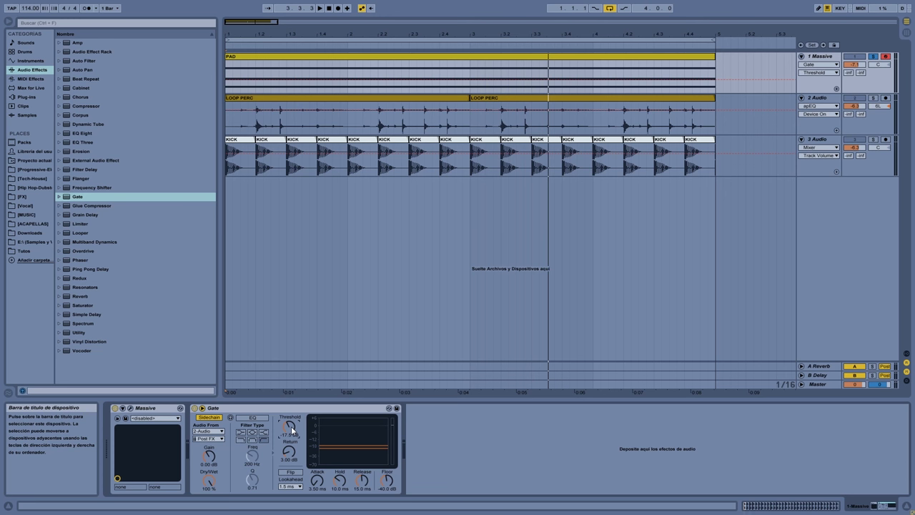
key(space)
mouse_move(291, 427)
mouse_down()
mouse_move(291, 494)
mouse_move(290, 440)
mouse_up()
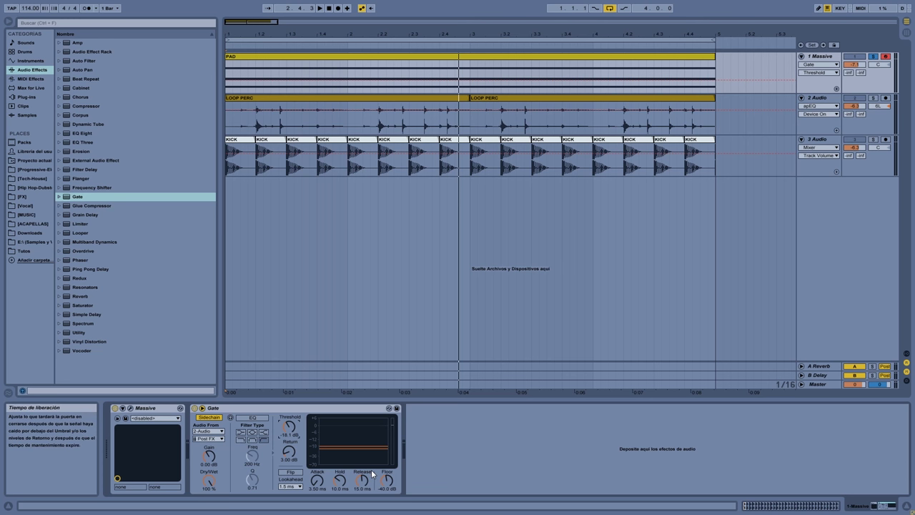
- Set the Gate's floor to -inf dB and its release to 96.5 ms during playback
key(space)
drag(386, 481, 386, 500)
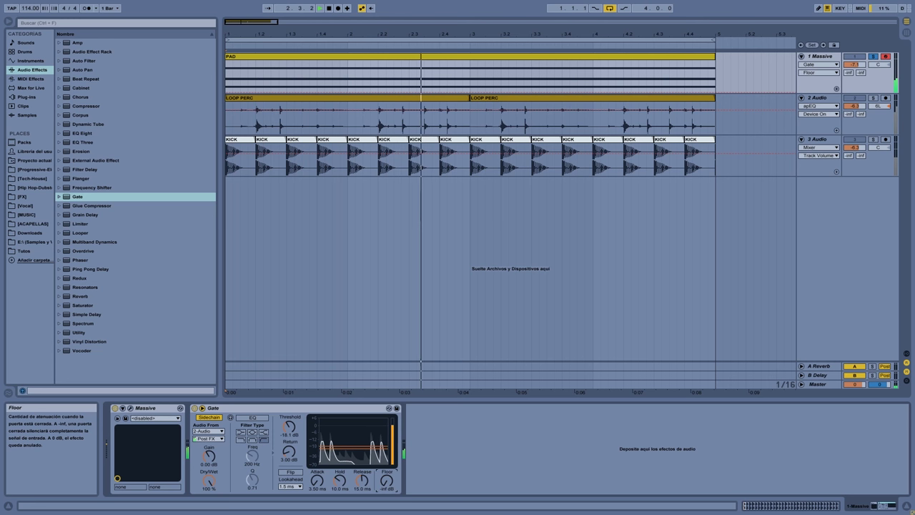
key(space)
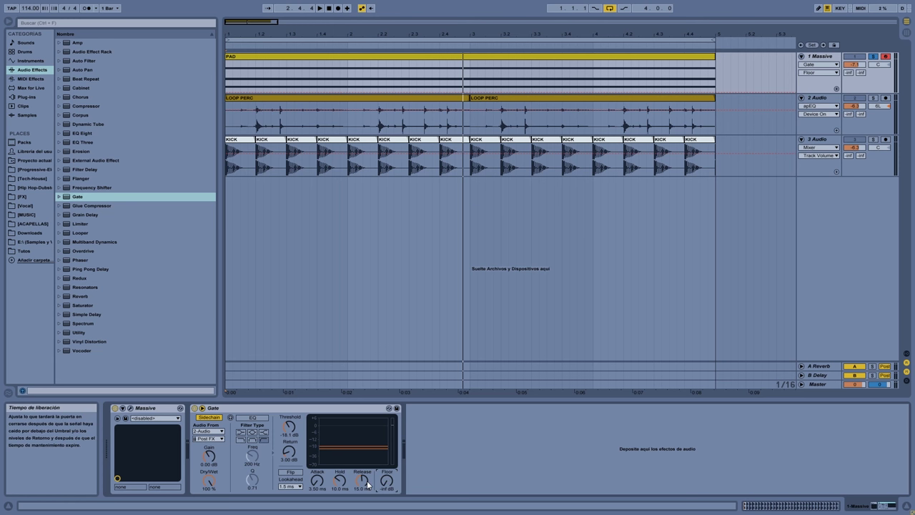
key(space)
drag(367, 484, 367, 462)
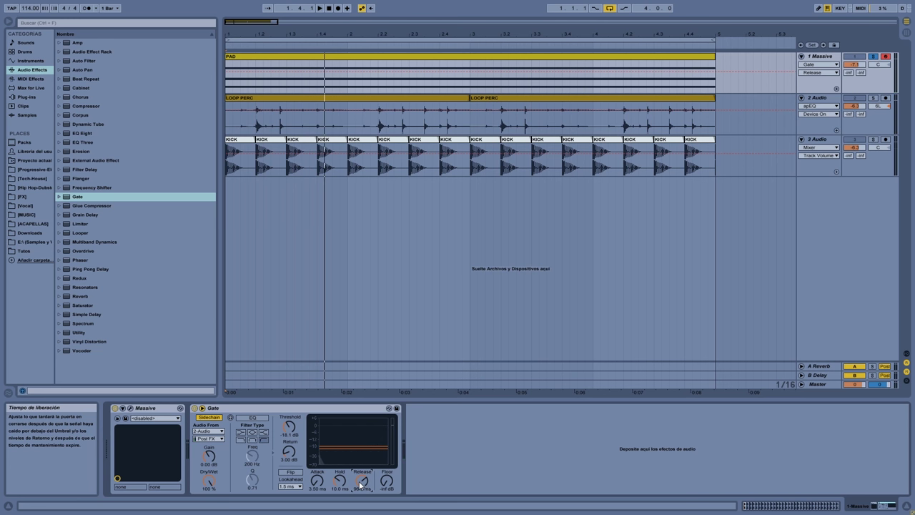
- Add a Ping Pong Delay after the Gate with 21% feedback, 37% dry/wet and its bandpass filter at 2.26 kHz with a 4.36 width
drag(108, 270, 429, 428)
drag(445, 480, 421, 493)
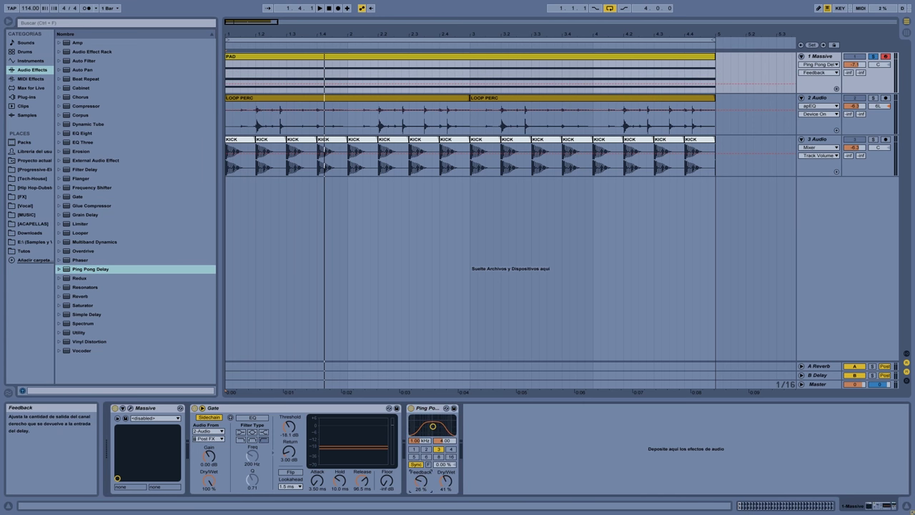
key(space)
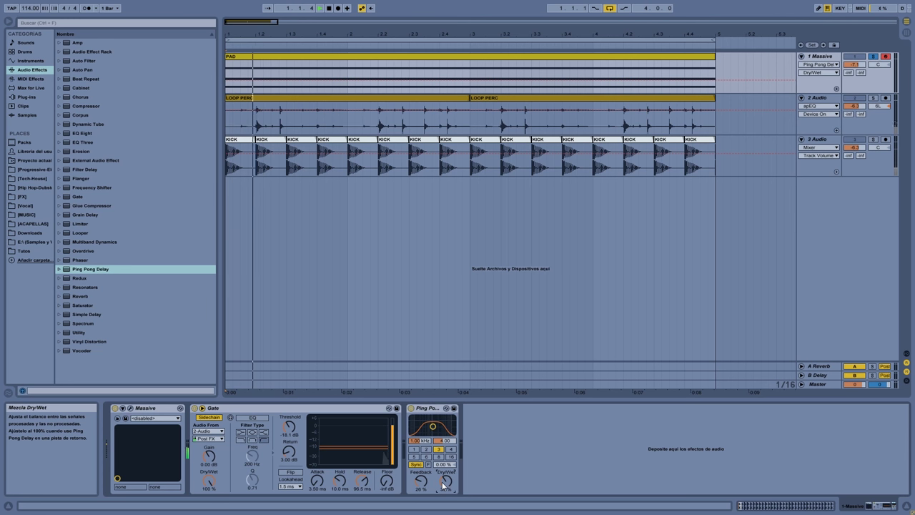
drag(421, 481, 420, 485)
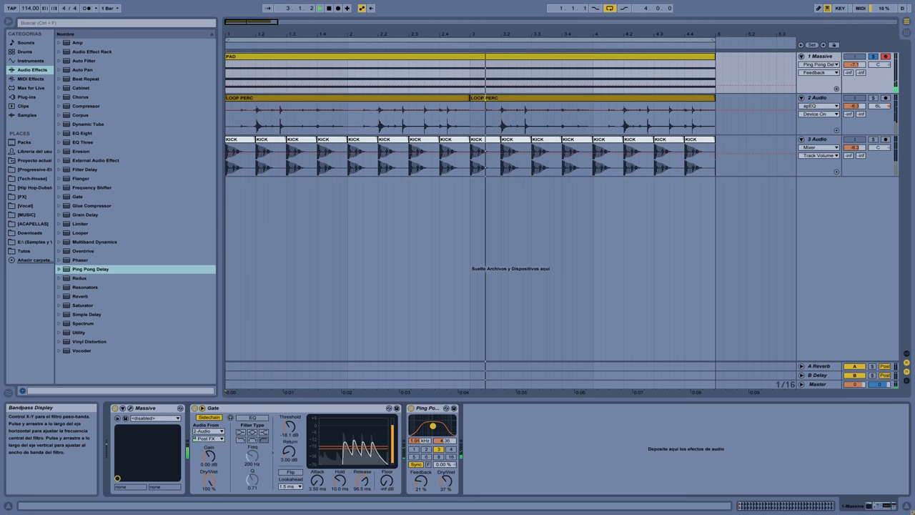
drag(429, 433, 436, 431)
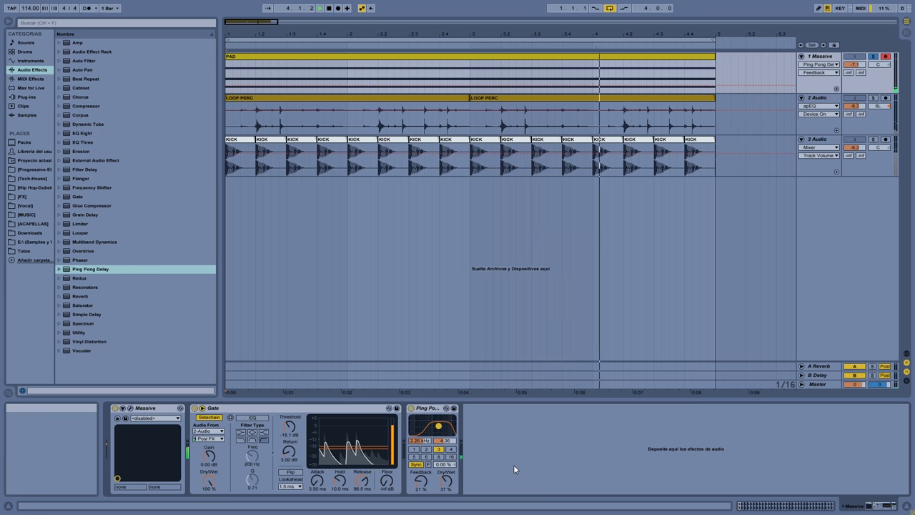
key(space)
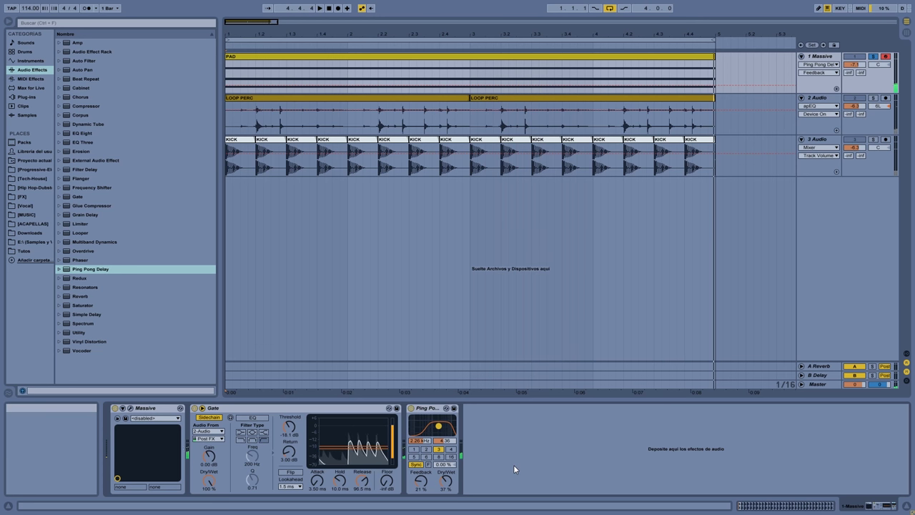
- Turn off solo on the 1 Massive track and play the gated pad with the full mix
click(873, 57)
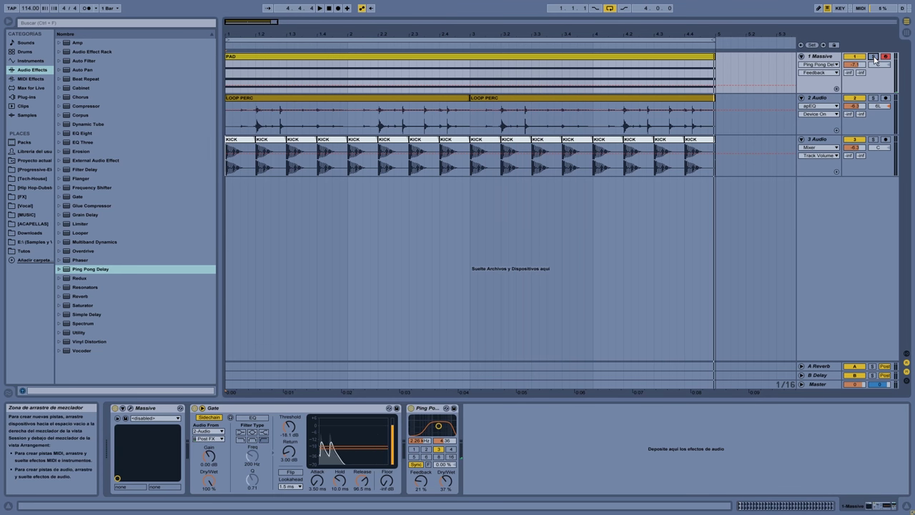
key(space)
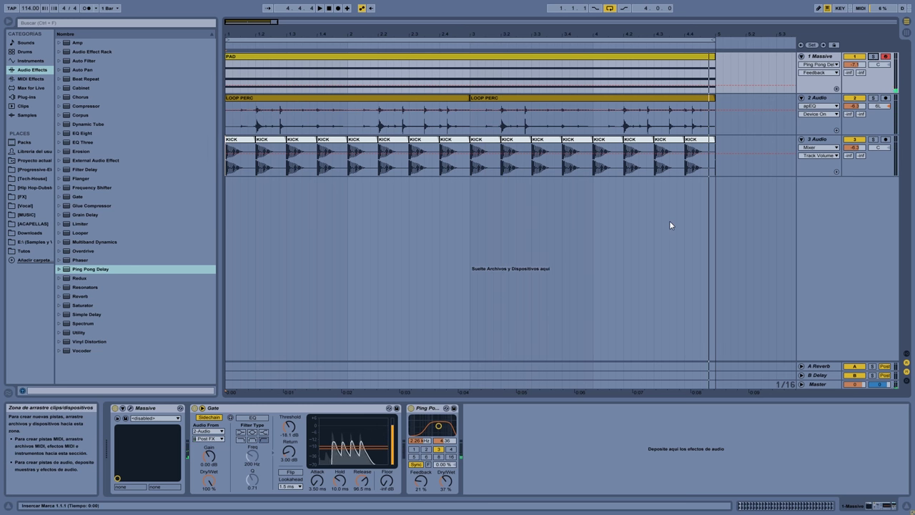
- Compare the pad without effects by switching Ping Pong Delay and Gate off and back on, and leave full-screen mode
click(411, 408)
click(193, 408)
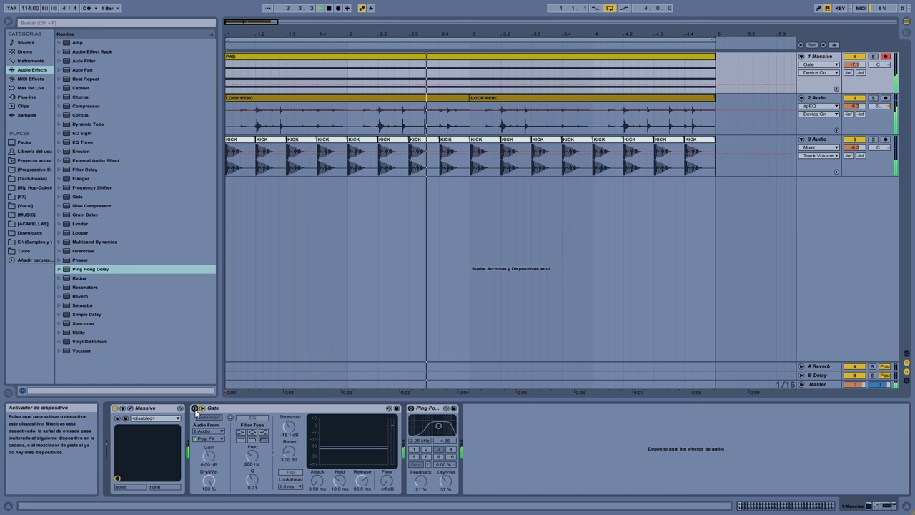
click(193, 408)
click(411, 408)
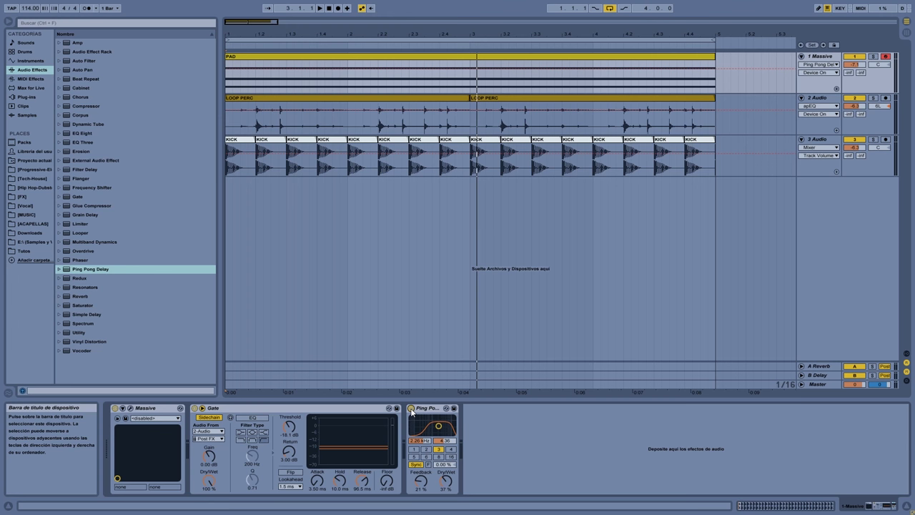
key(F11)
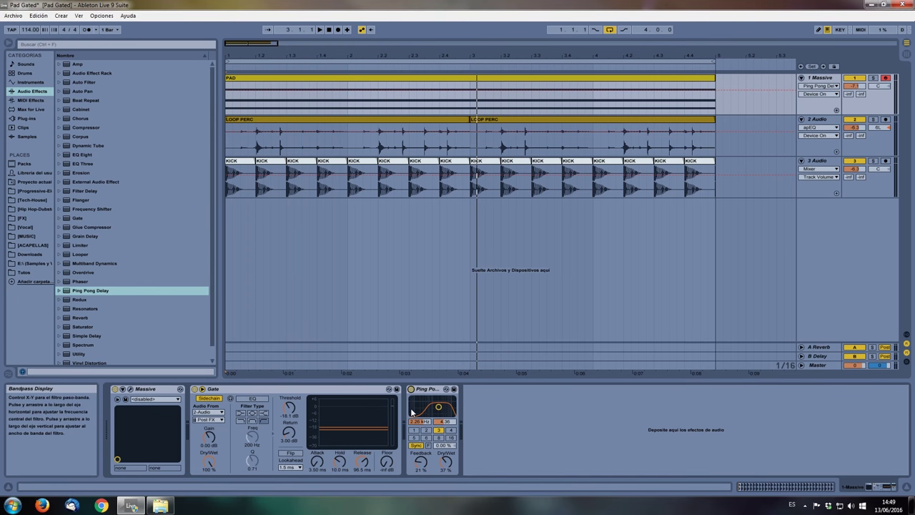